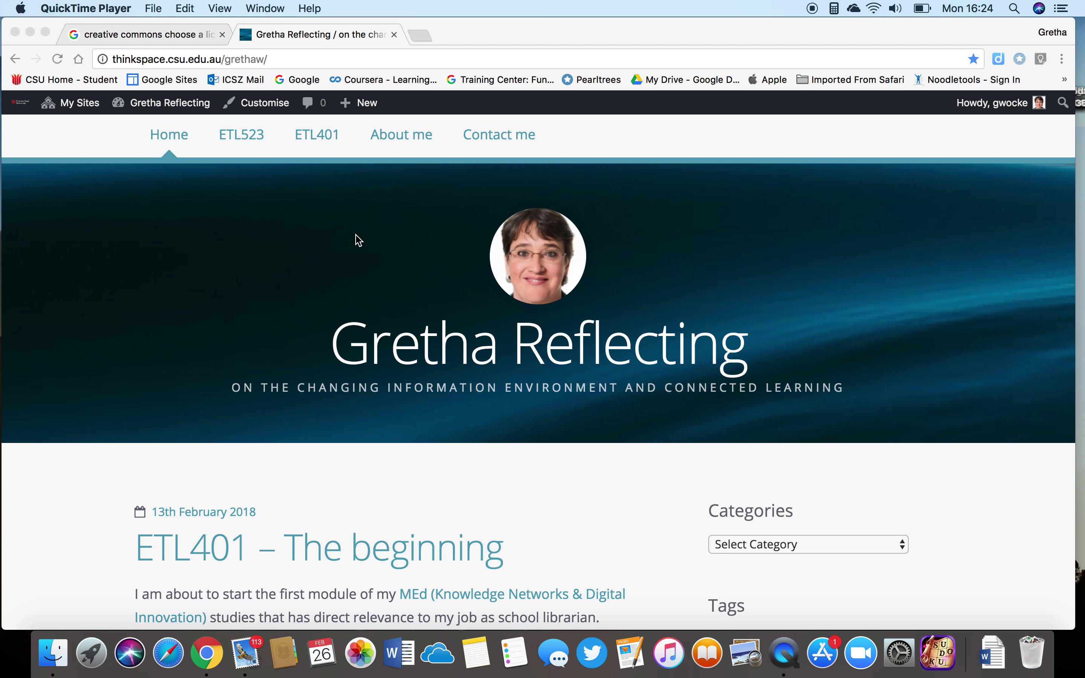
- Copy the blog's web address and open the Creative Commons Choose a License page from the search results
left_click(289, 58)
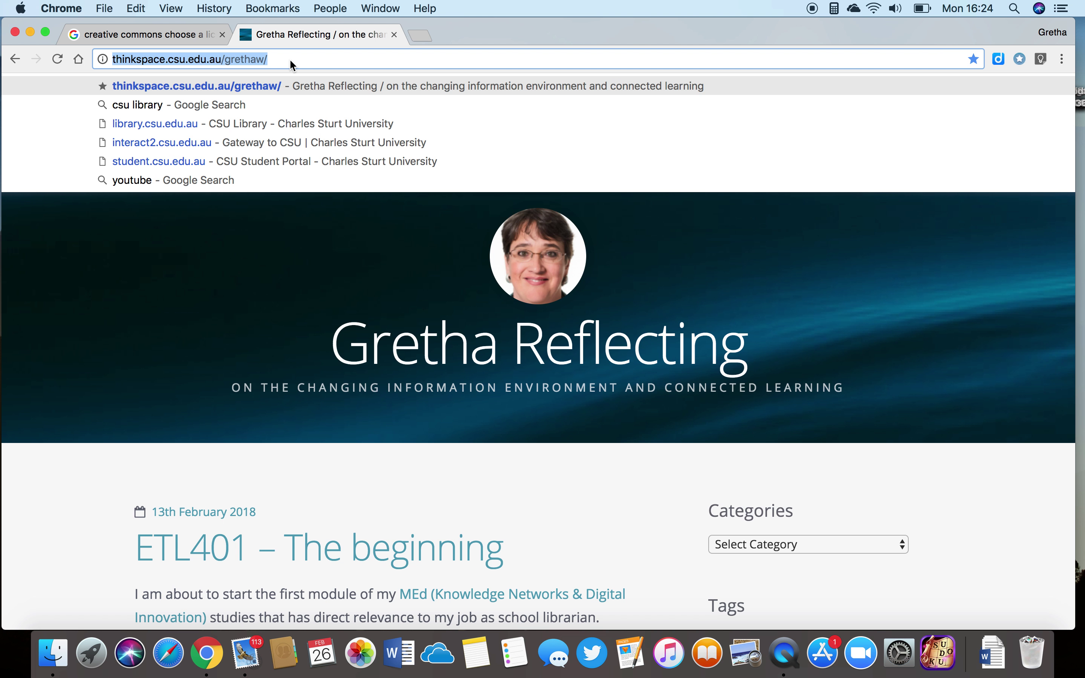
key("Return")
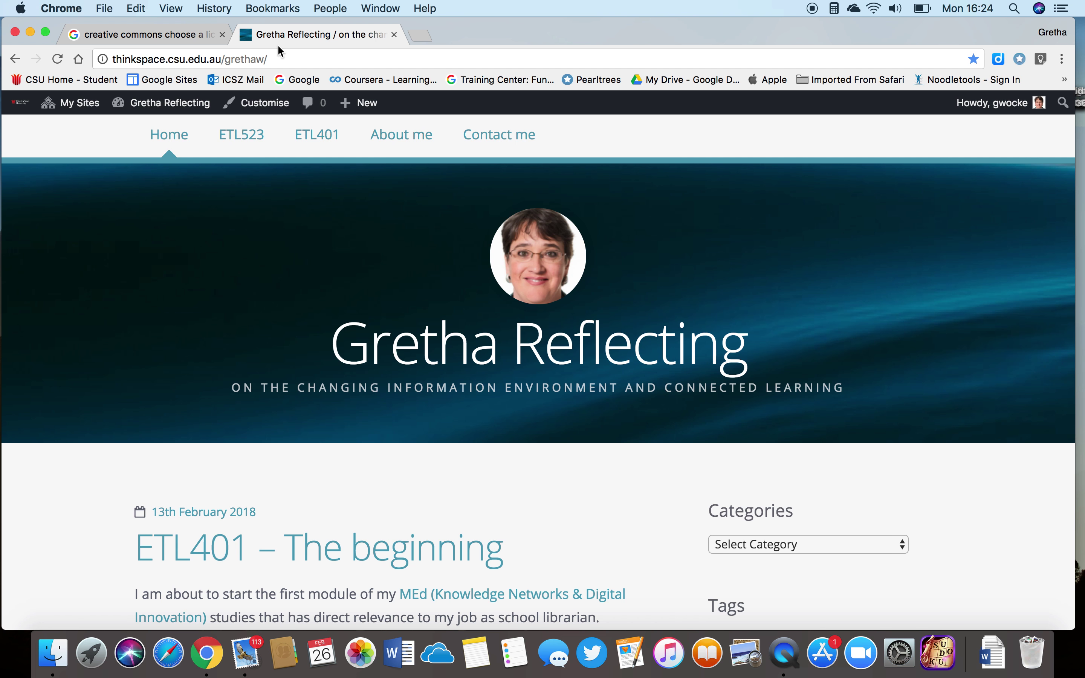
left_click(146, 36)
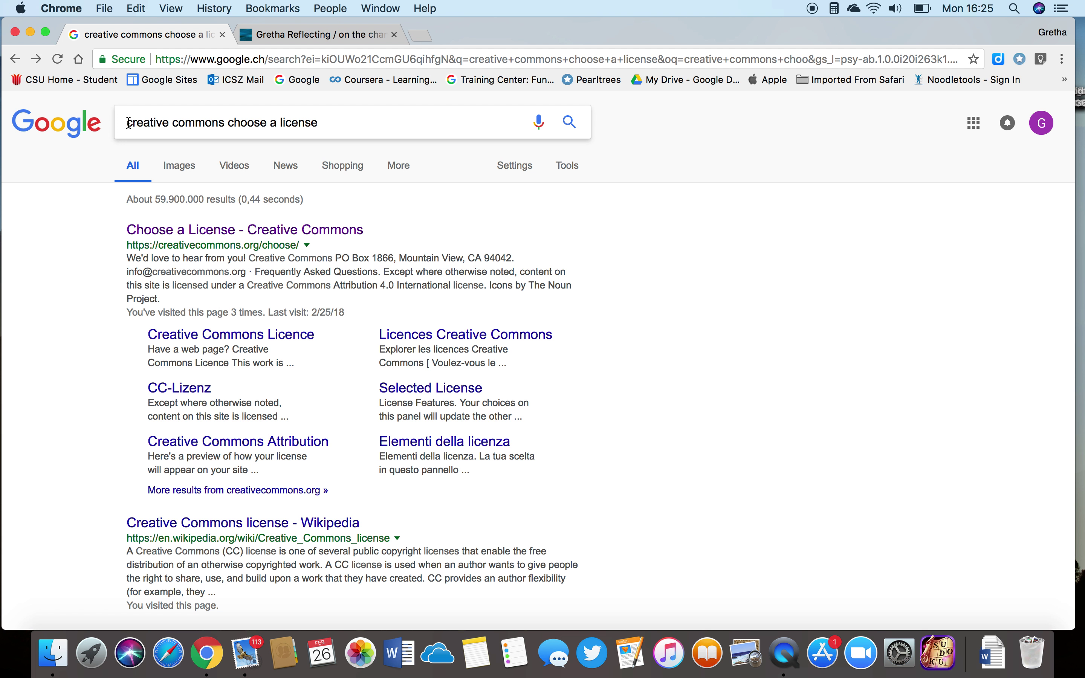
left_click(181, 231)
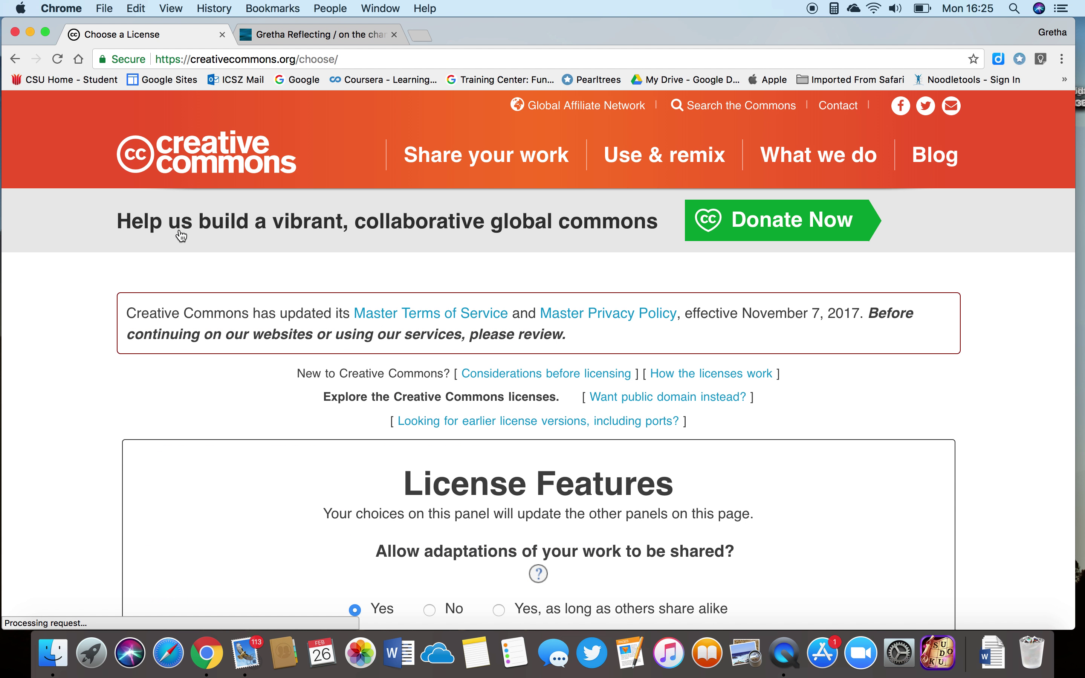
- Set the license to allow adaptations of the work to be shared as long as others share alike
scroll(96, 391, "down", 6)
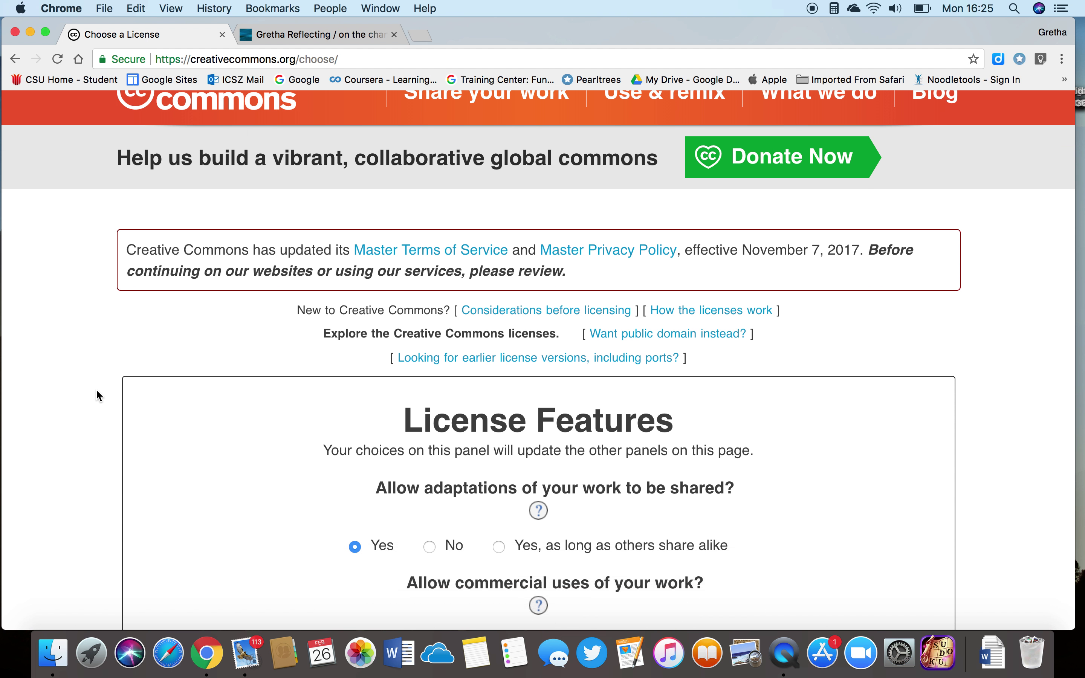
scroll(96, 388, "down", 2)
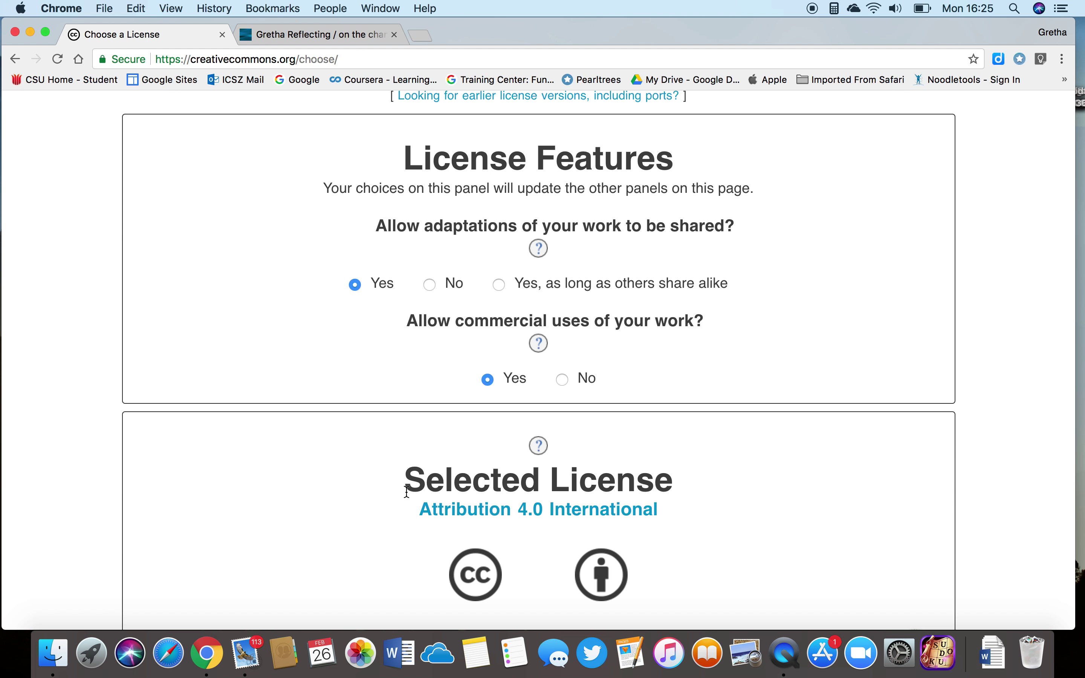
left_click(500, 286)
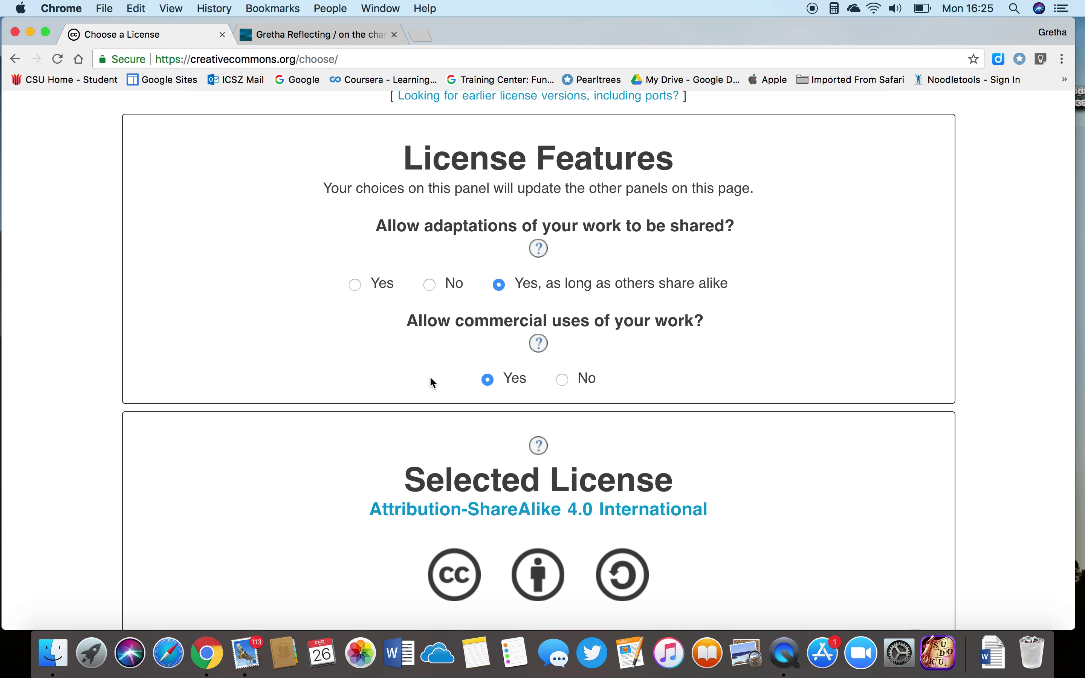
- Expand the optional attribution details and enter the blog's title, in title case, as the title of work
scroll(431, 378, "down", 5)
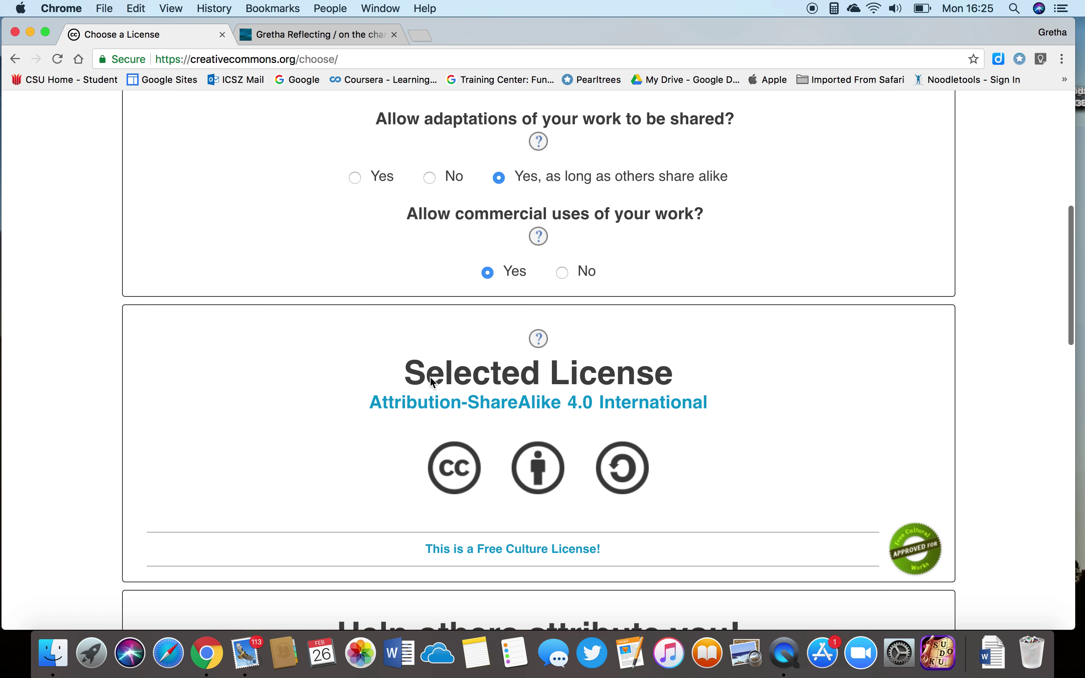
scroll(432, 381, "down", 3)
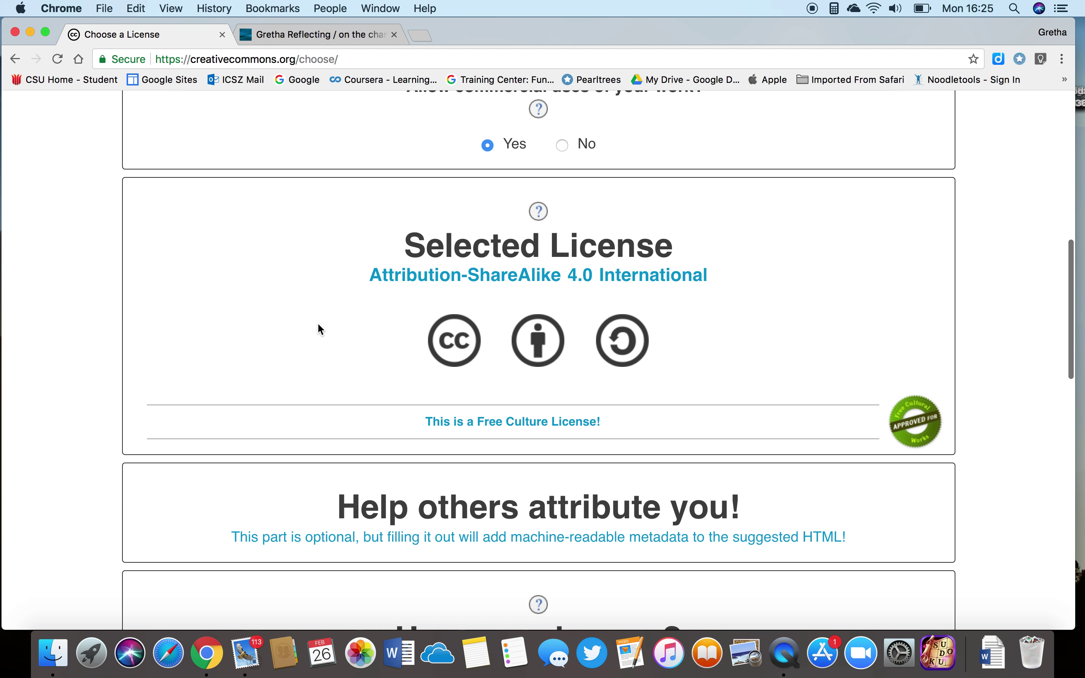
scroll(320, 330, "down", 3)
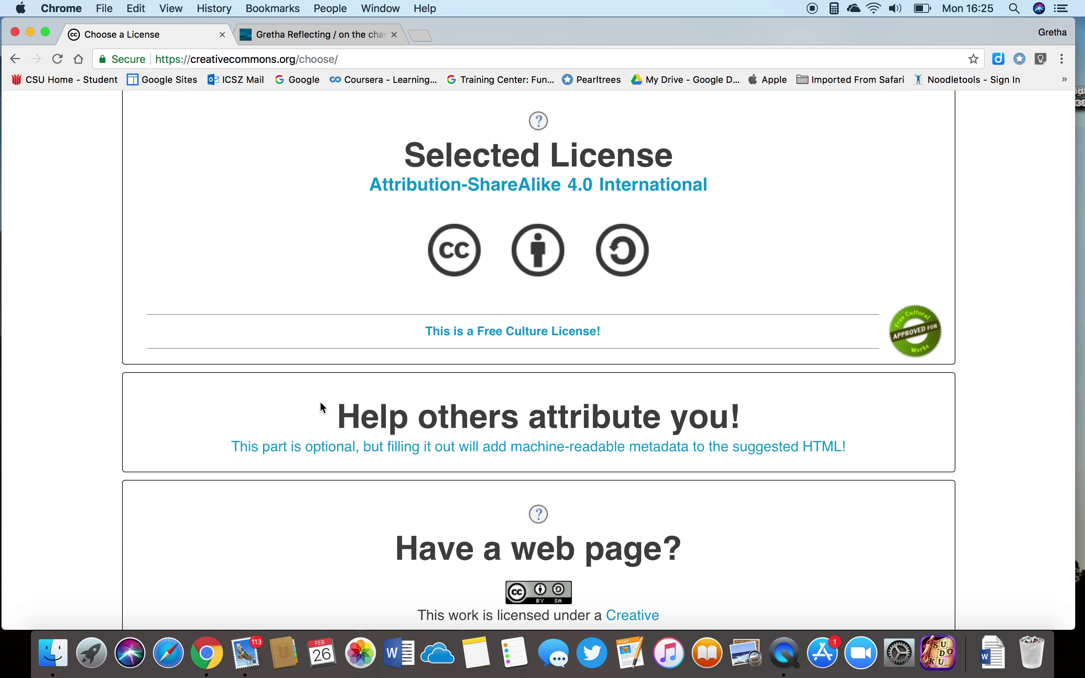
left_click(339, 450)
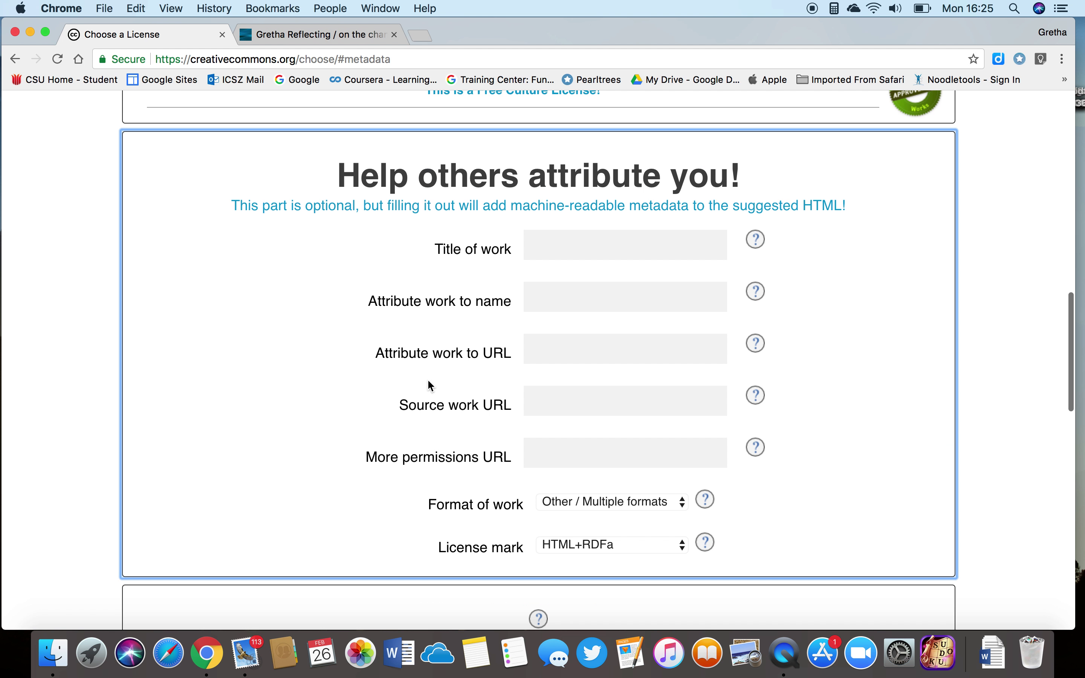
left_click(576, 253)
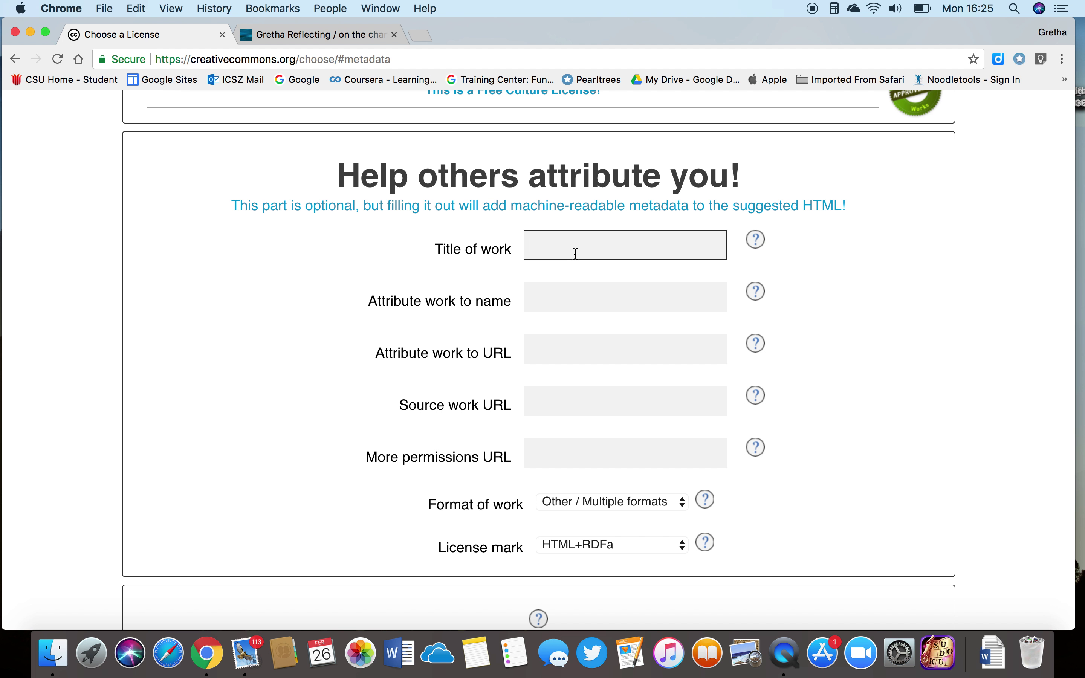
type("Gretha reflecting")
left_click(573, 247)
key("BackSpace")
type("R")
- Enter the author's full name as the attribution name and the blog's web address as the source work URL
left_click(568, 303)
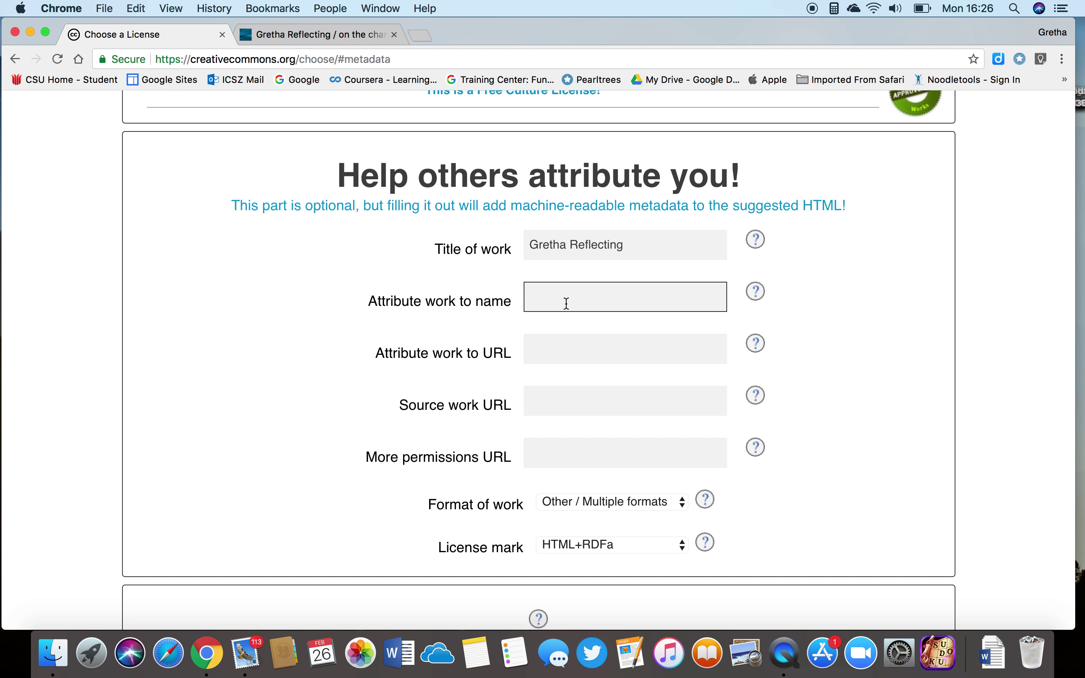
type("Gretha Wocke")
left_click(561, 405)
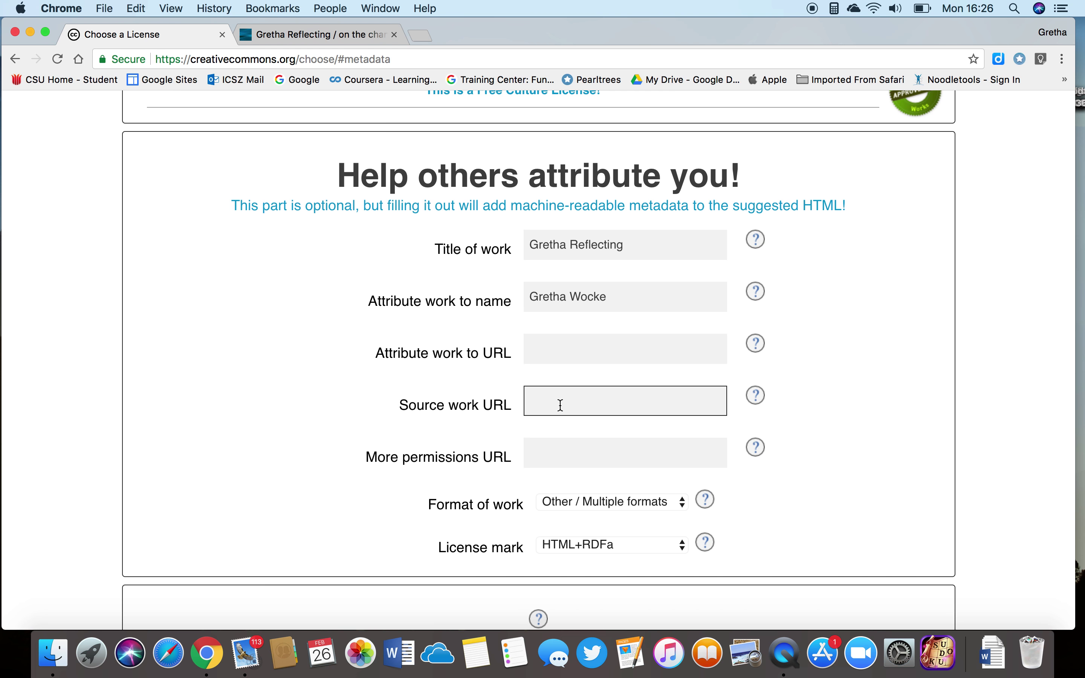
type("http://thinkspace.csu.edu.au/grethaw/")
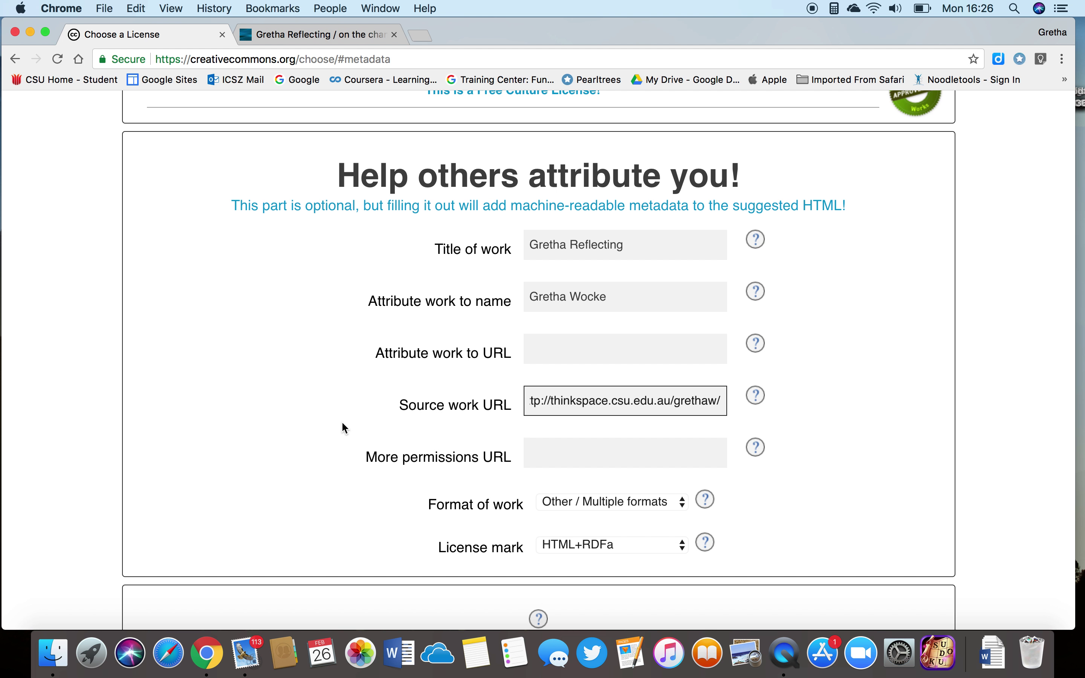
- Copy the complete license HTML code generated for a web page
scroll(344, 426, "down", 7)
scroll(342, 423, "down", 1)
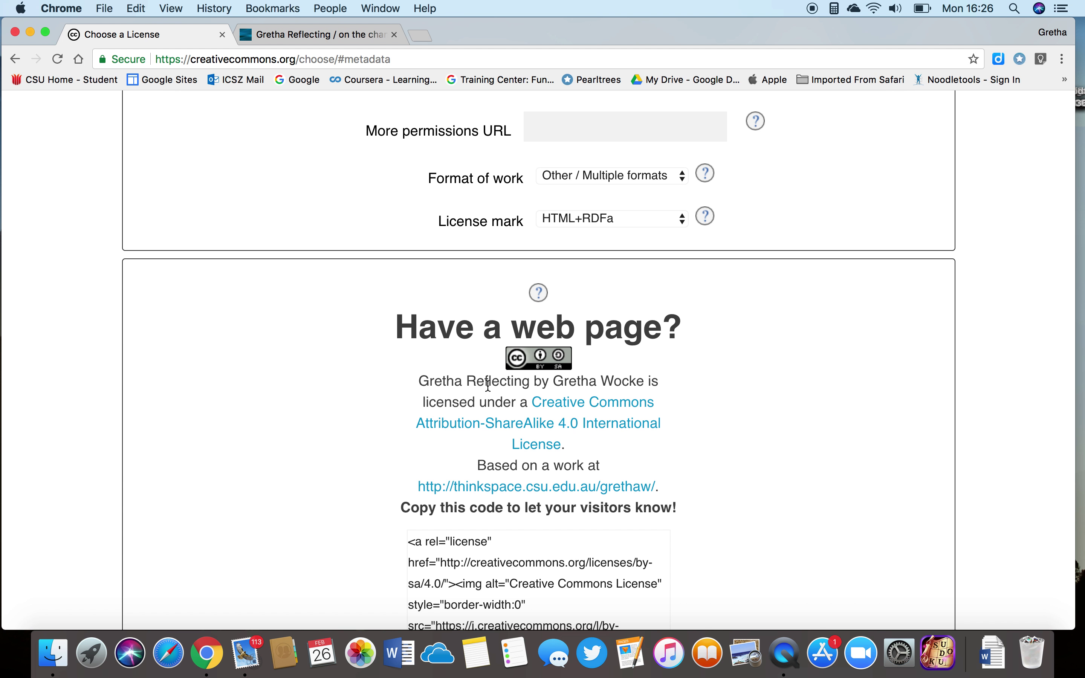
scroll(371, 447, "down", 3)
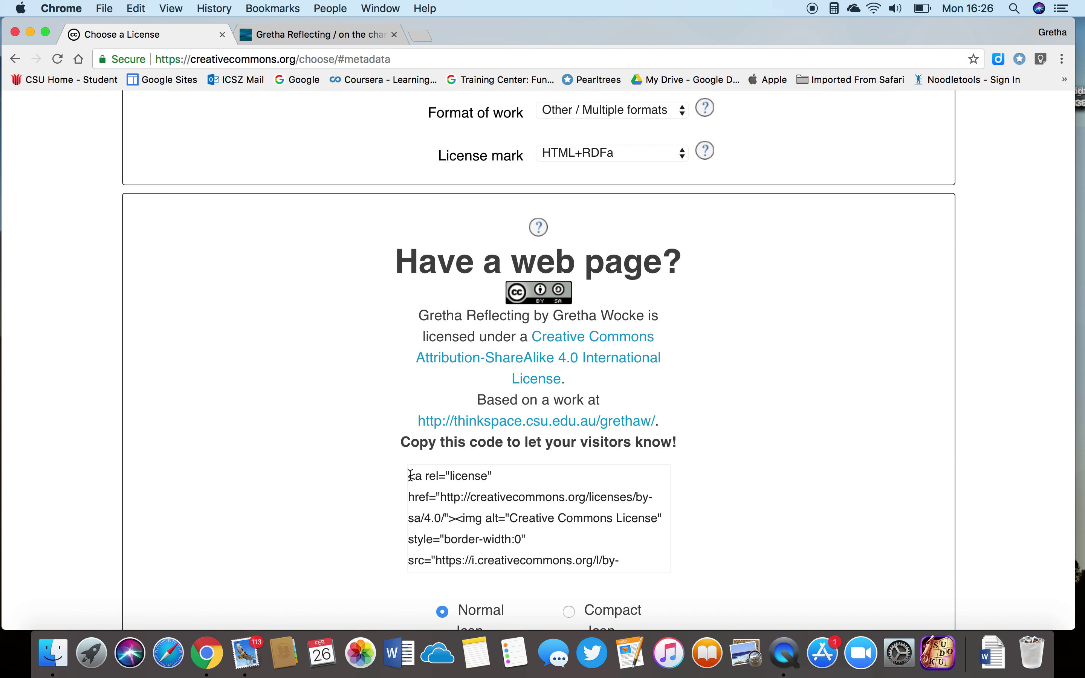
left_click_drag(410, 475, 621, 591)
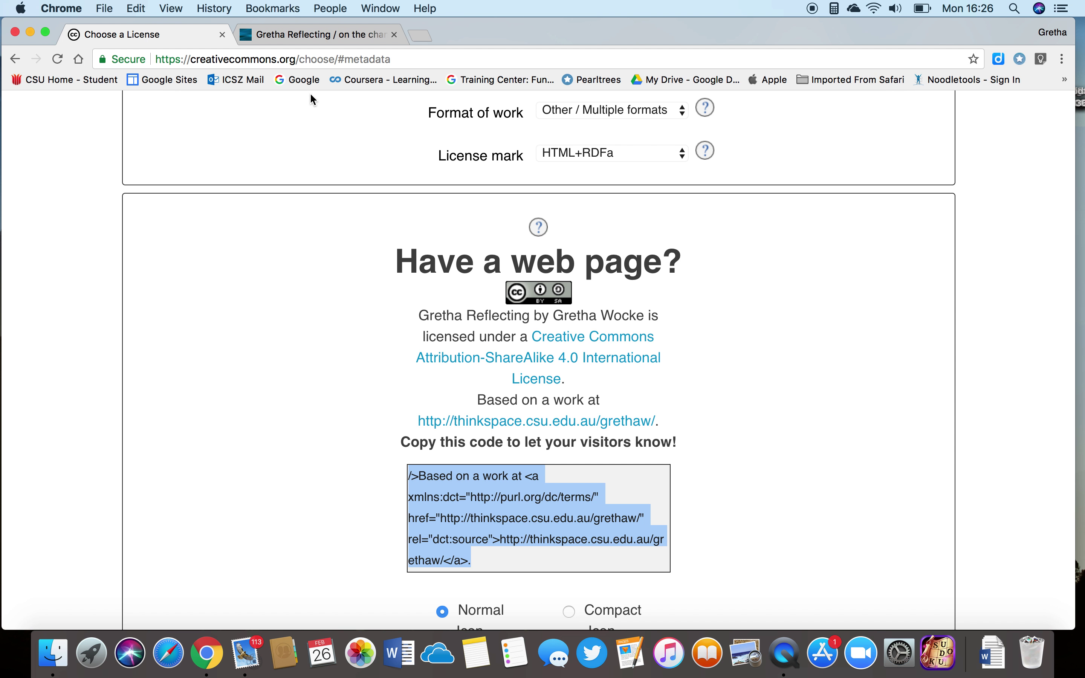
- Switch to the blog and open its Widgets administration page
left_click(302, 34)
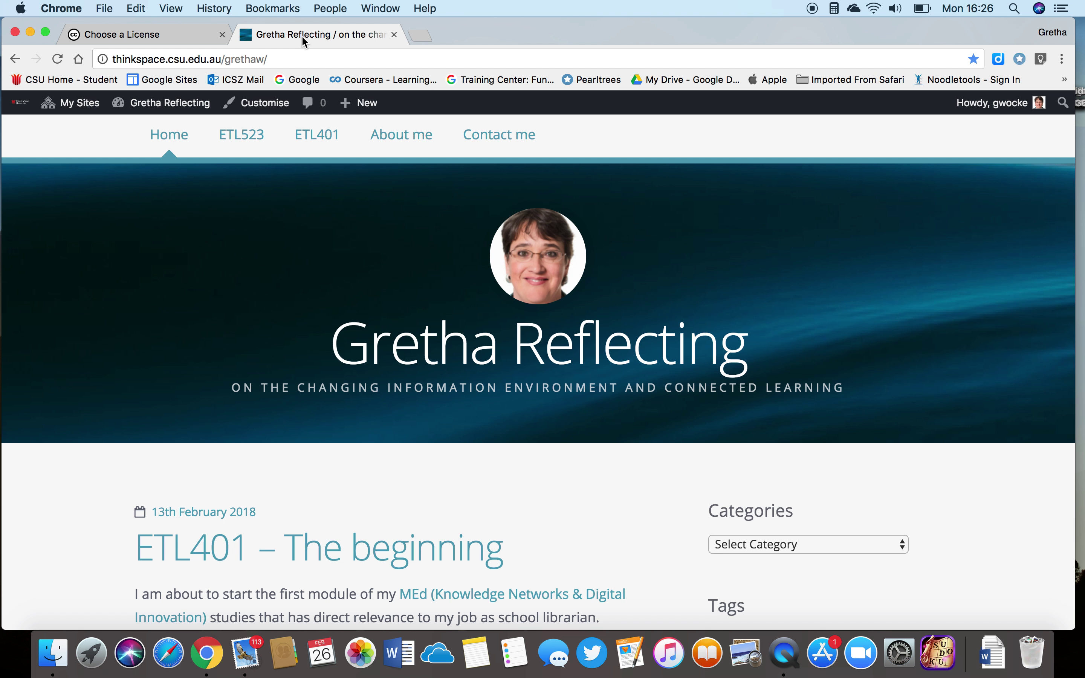
mouse_move(176, 111)
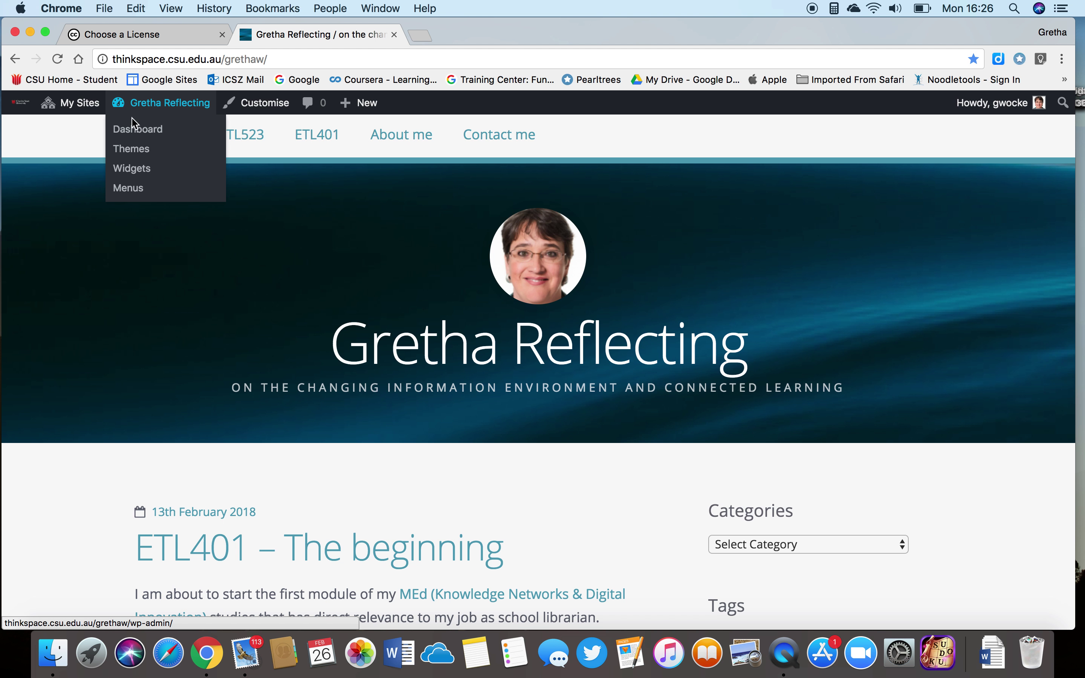
left_click(134, 173)
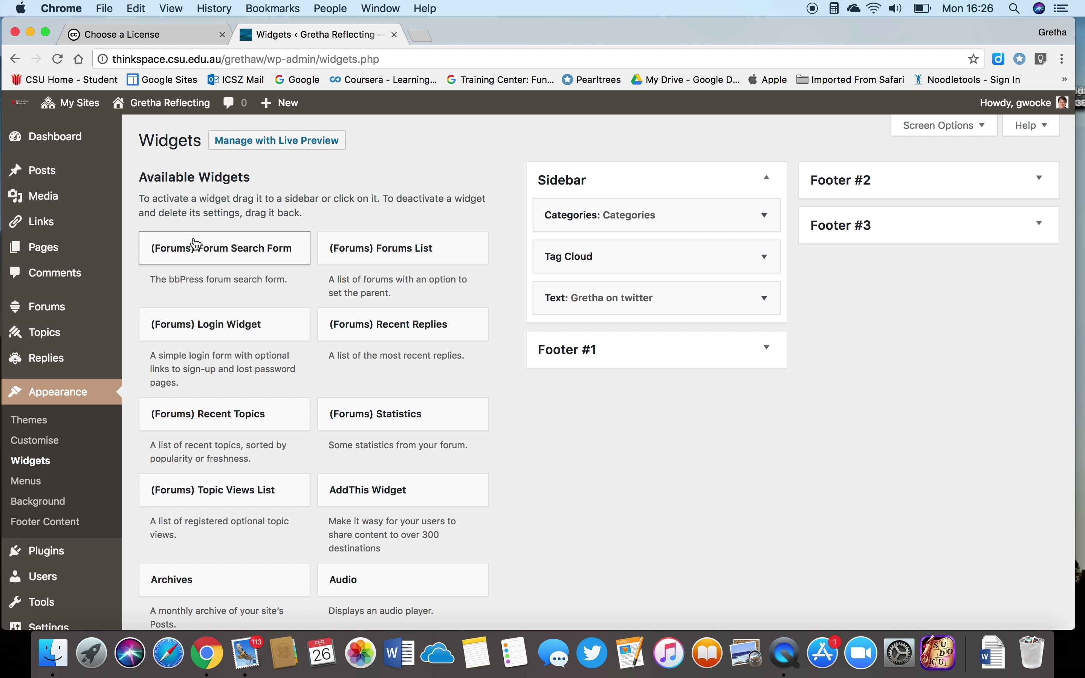
- Add a Text widget from the available widgets to the blog's Sidebar area
scroll(247, 442, "down", 5)
scroll(248, 438, "down", 15)
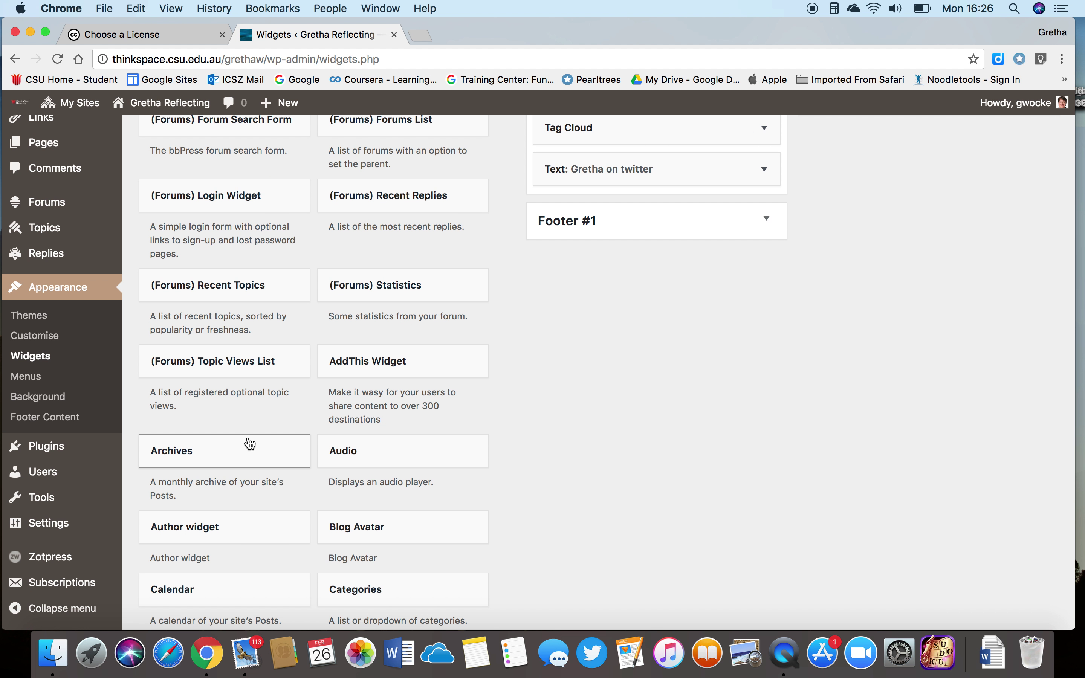
scroll(248, 437, "down", 8)
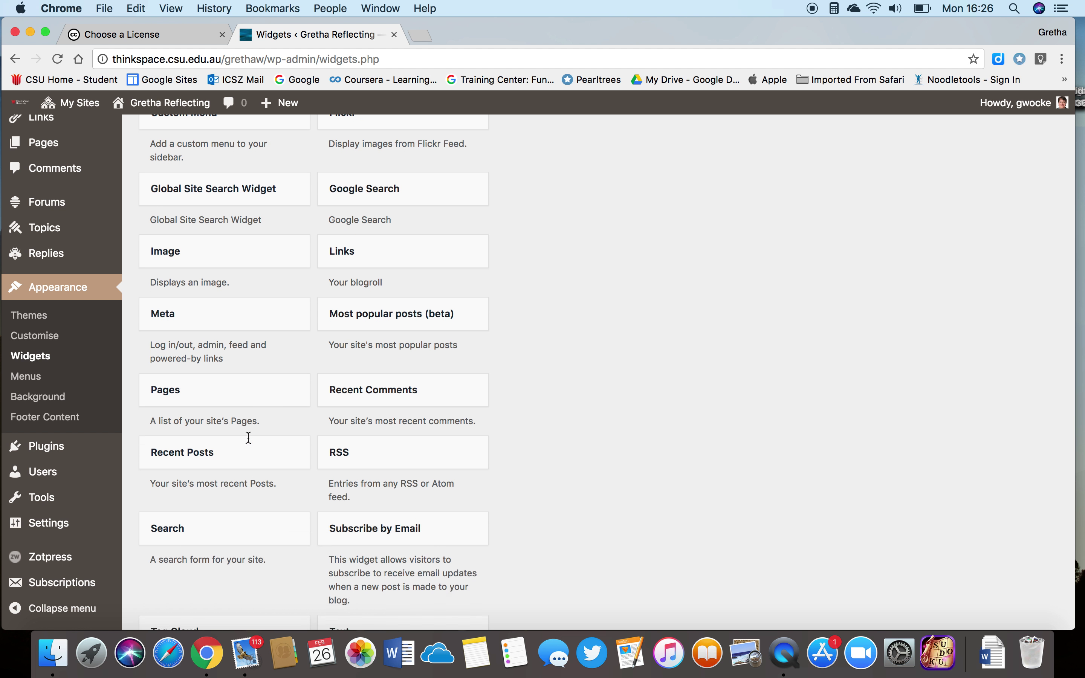
left_click(351, 490)
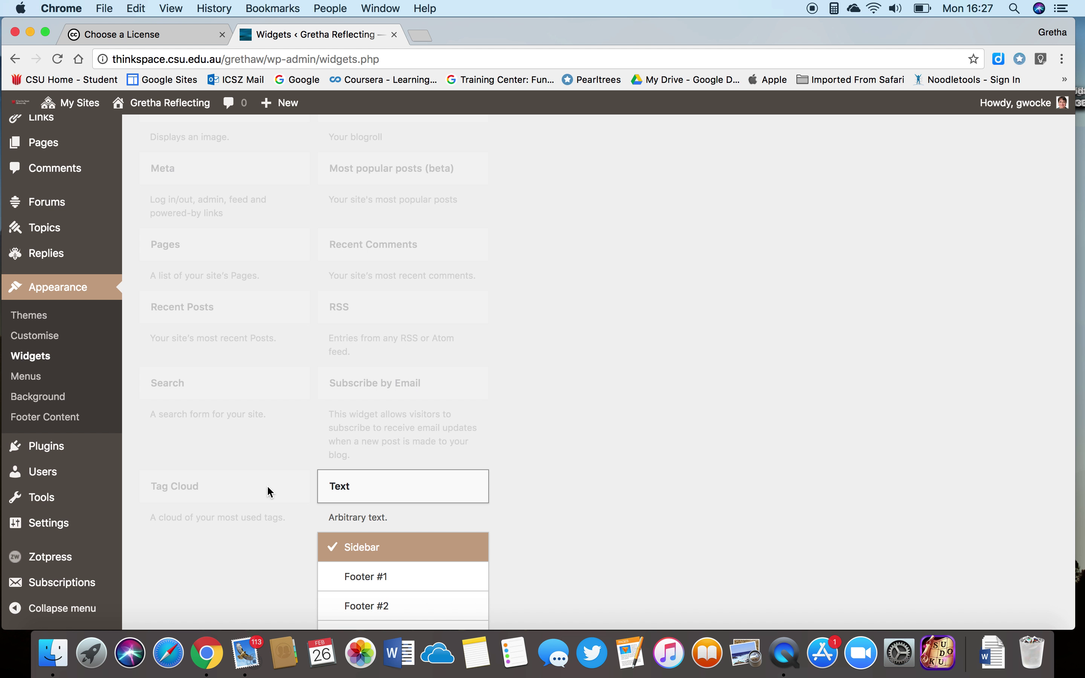
scroll(268, 489, "down", 4)
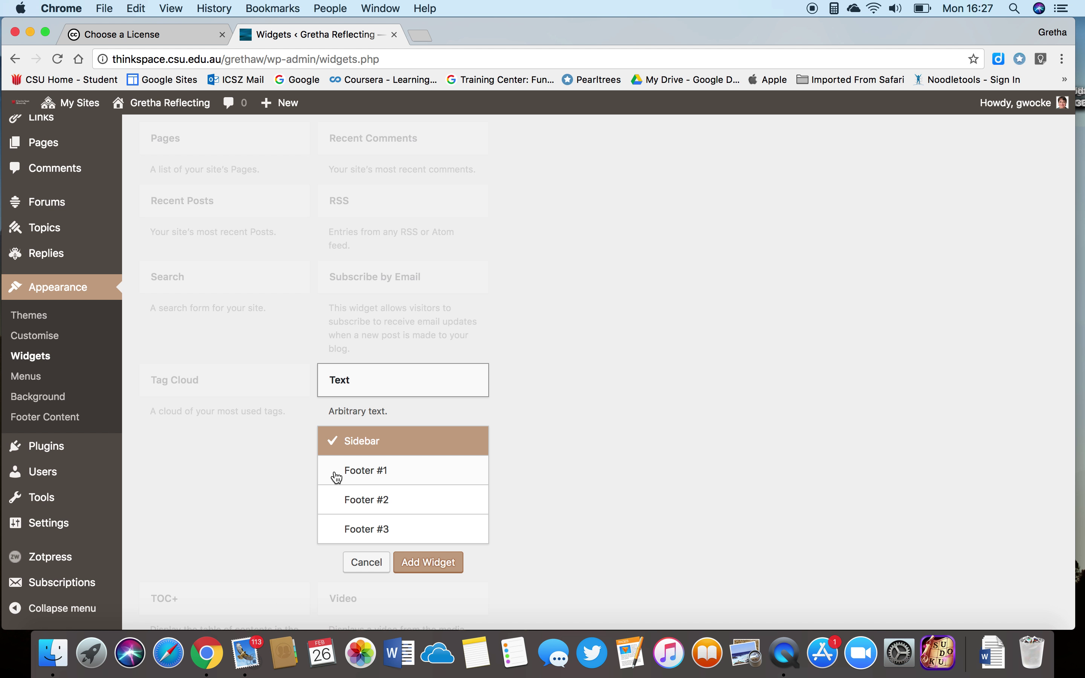
left_click(415, 562)
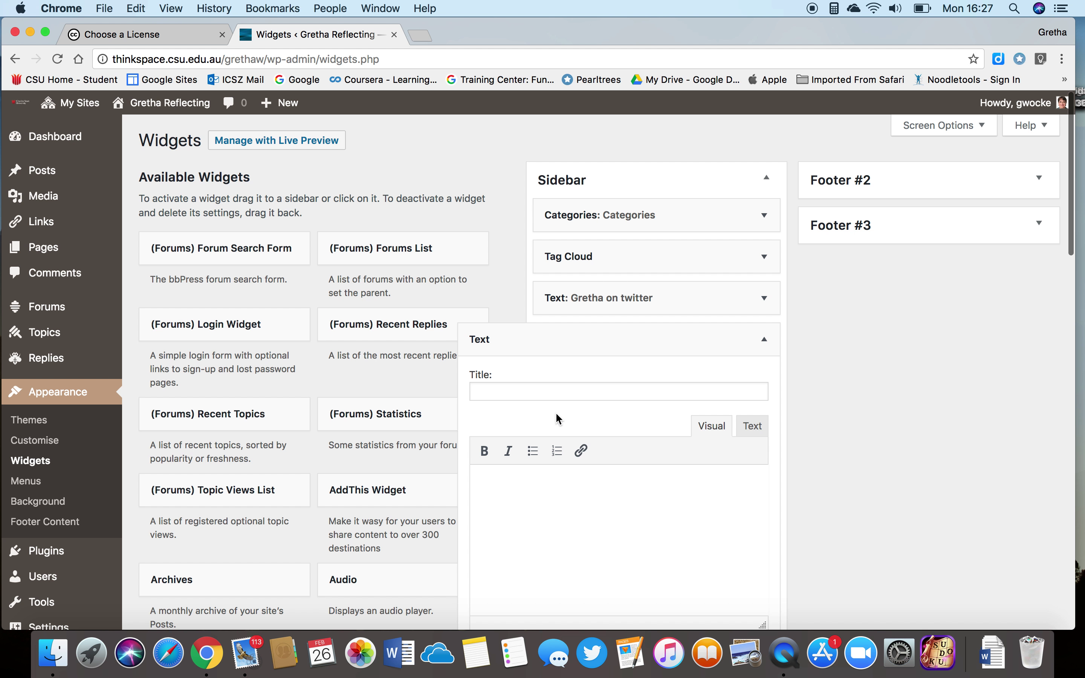
- Paste the license HTML into the new widget's Text editor, preview it in the Visual view, and save the widget
left_click(752, 427)
left_click(534, 584)
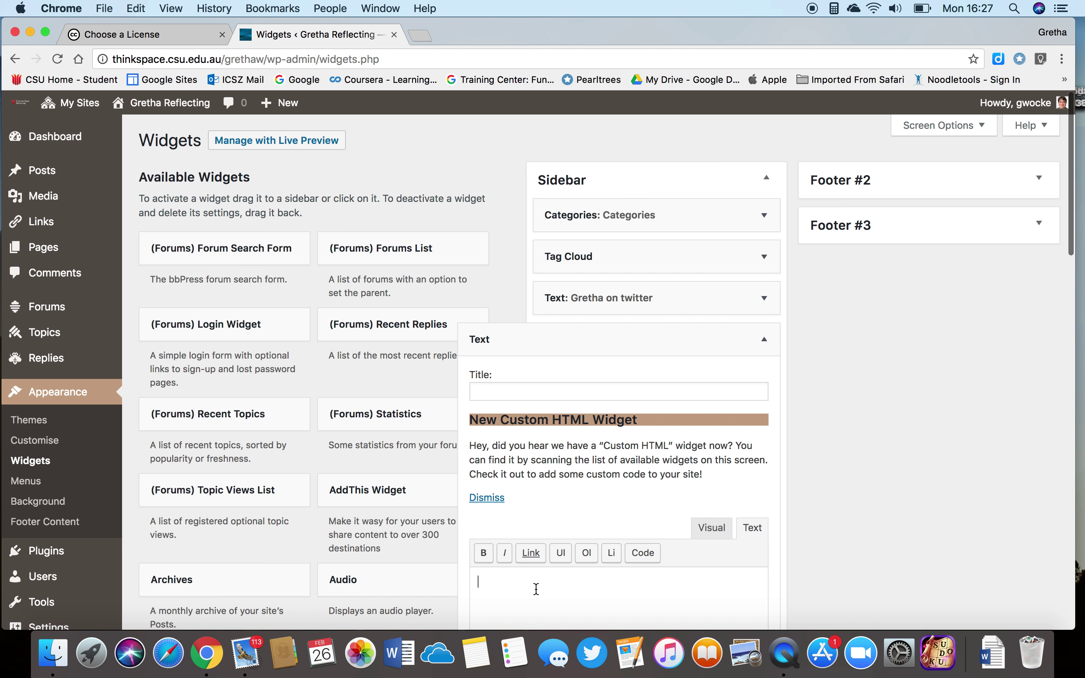
key("super+v")
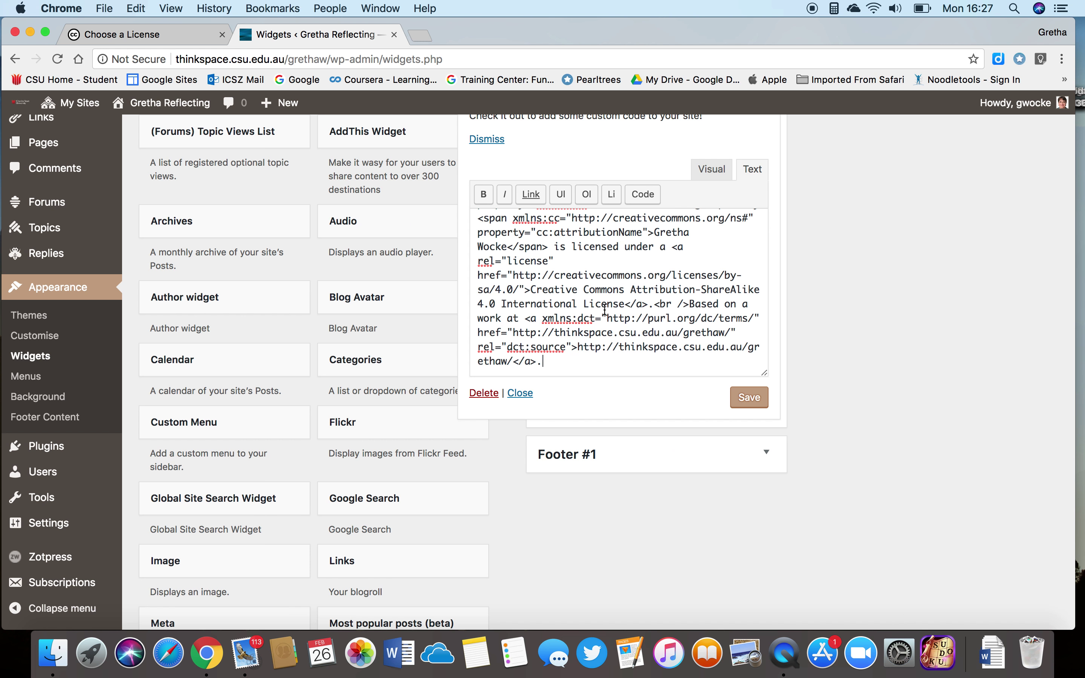
left_click(705, 169)
scroll(717, 217, "up", 2)
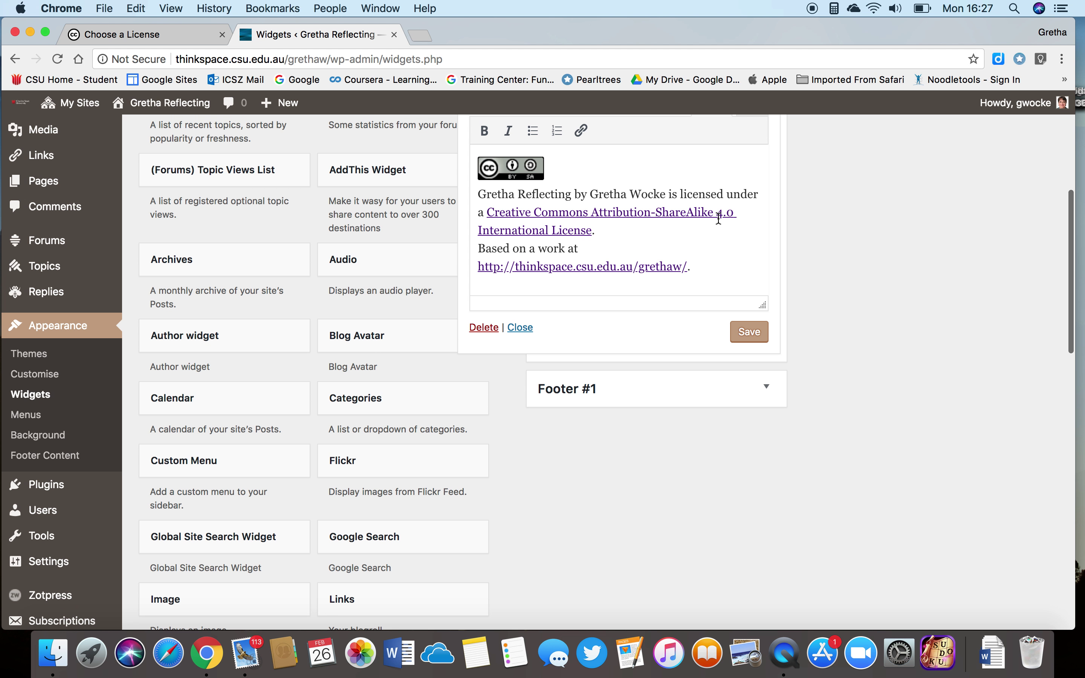
left_click(750, 337)
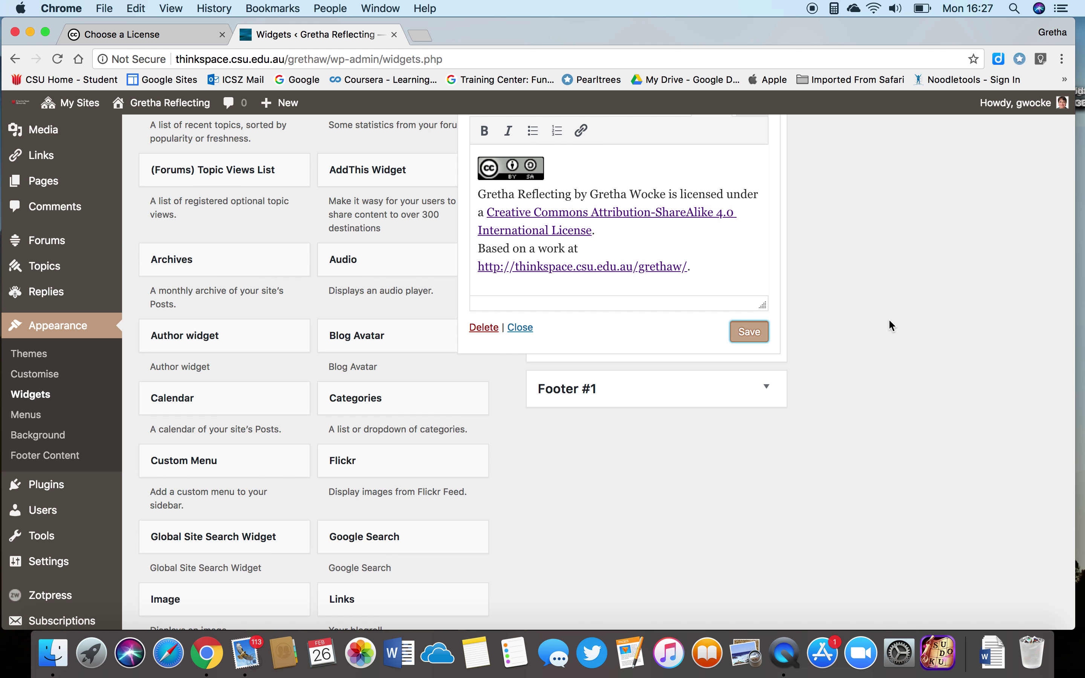
- Close the license text widget's settings and move the widget above Categories in the Sidebar area
scroll(888, 320, "up", 5)
scroll(890, 321, "up", 4)
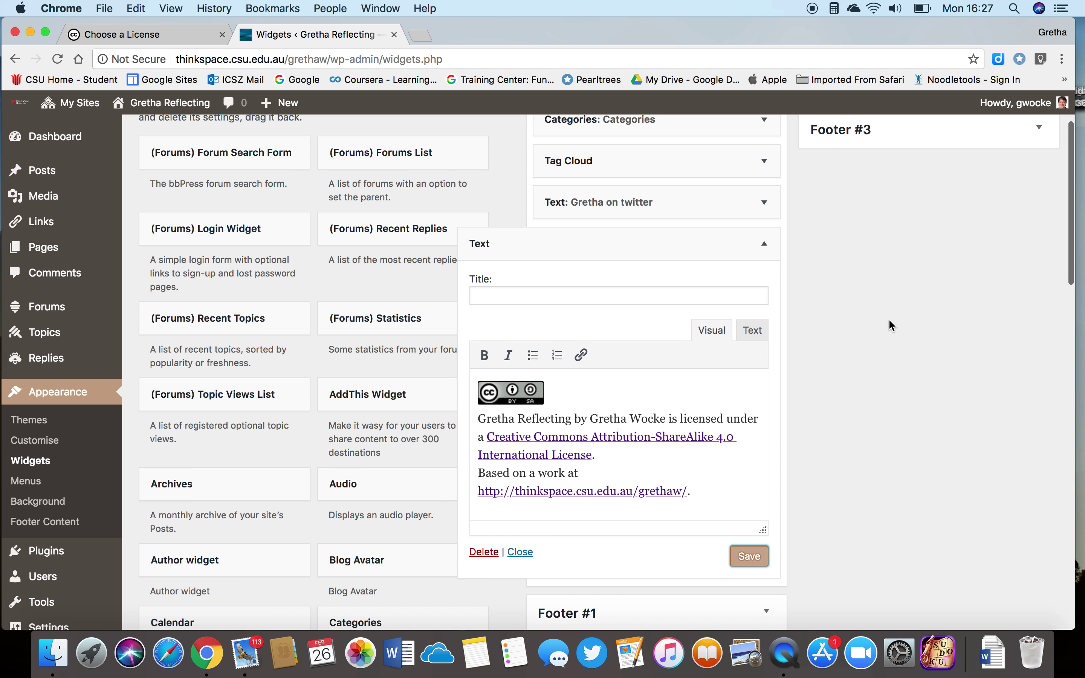
scroll(871, 393, "down", 4)
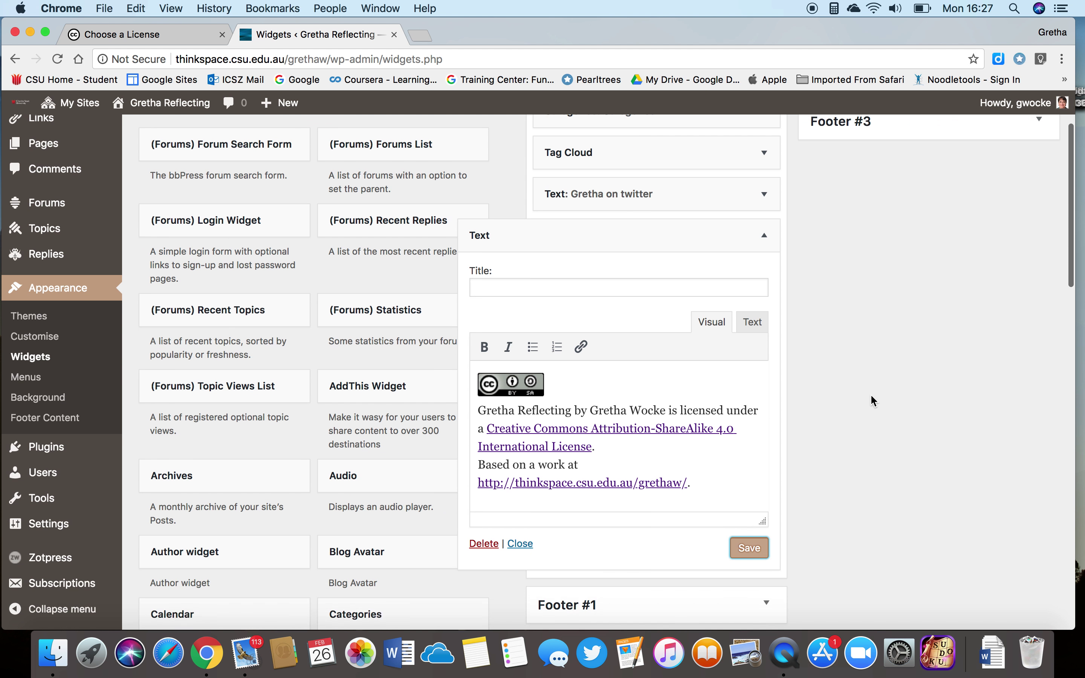
left_click(520, 510)
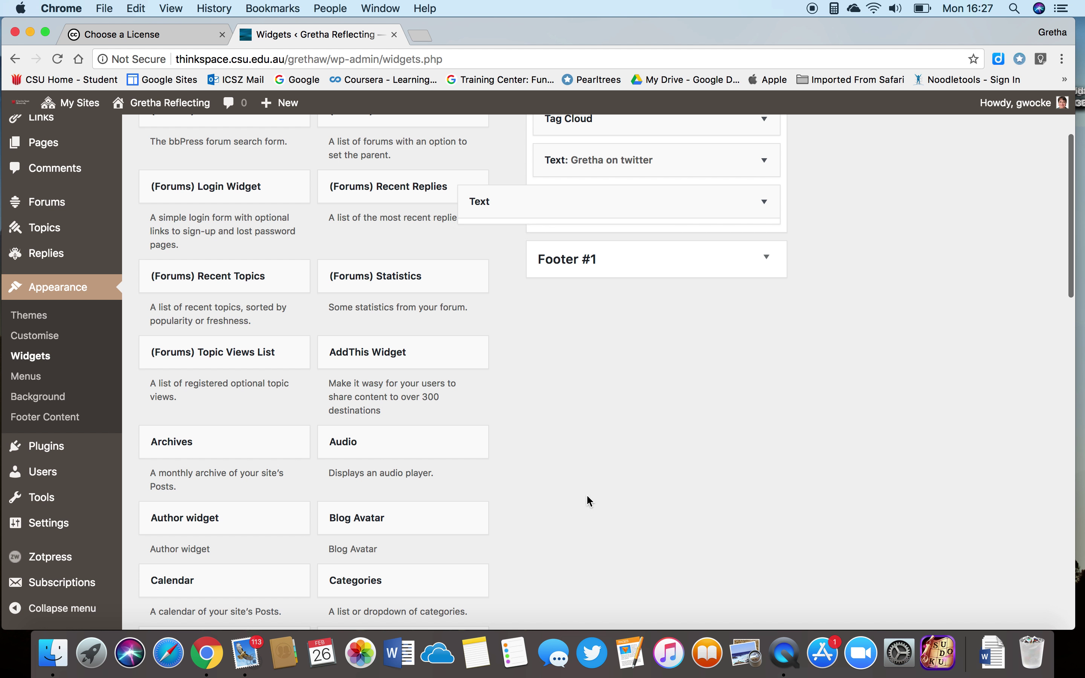
scroll(877, 476, "up", 4)
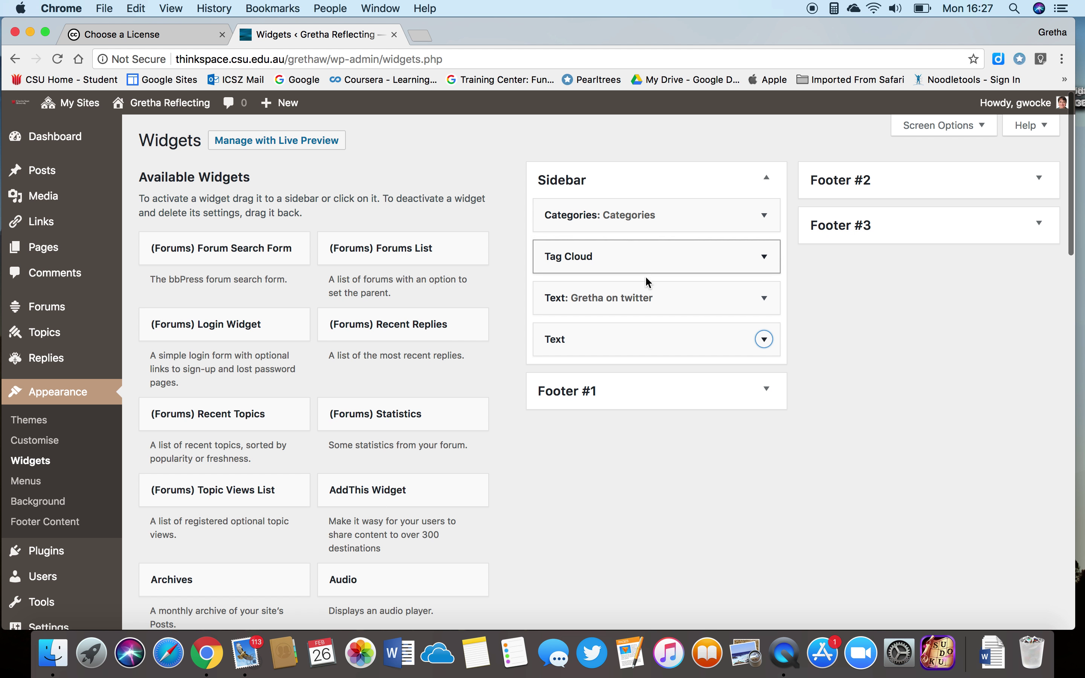
left_click_drag(642, 325, 642, 207)
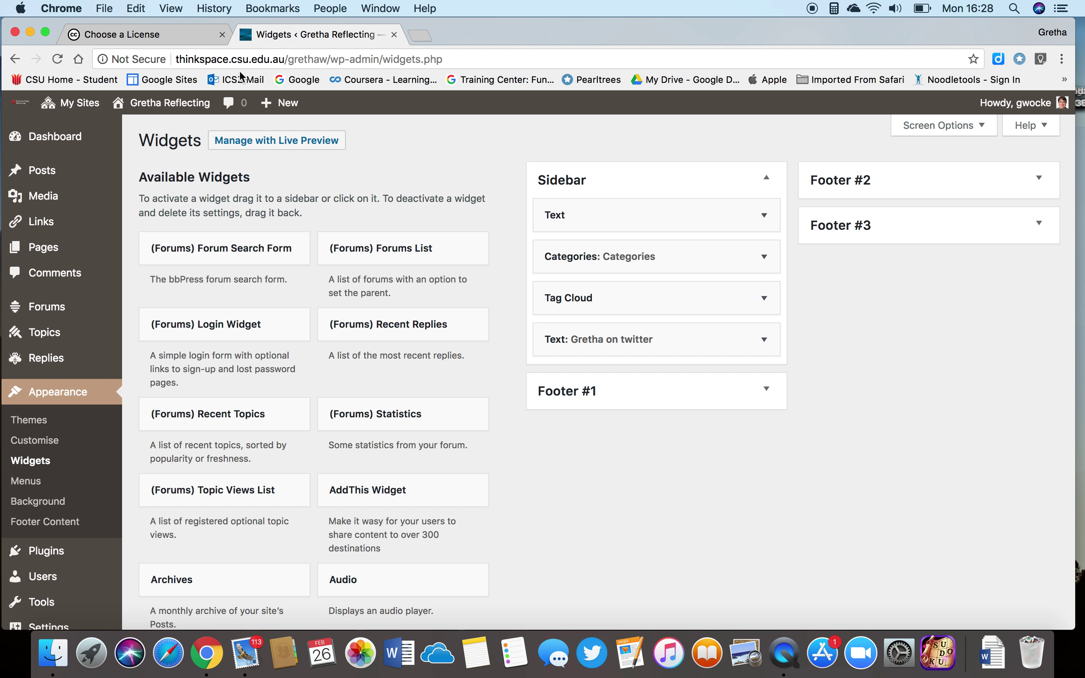
- Visit the blog's home page and check the license notice in its sidebar
mouse_move(191, 101)
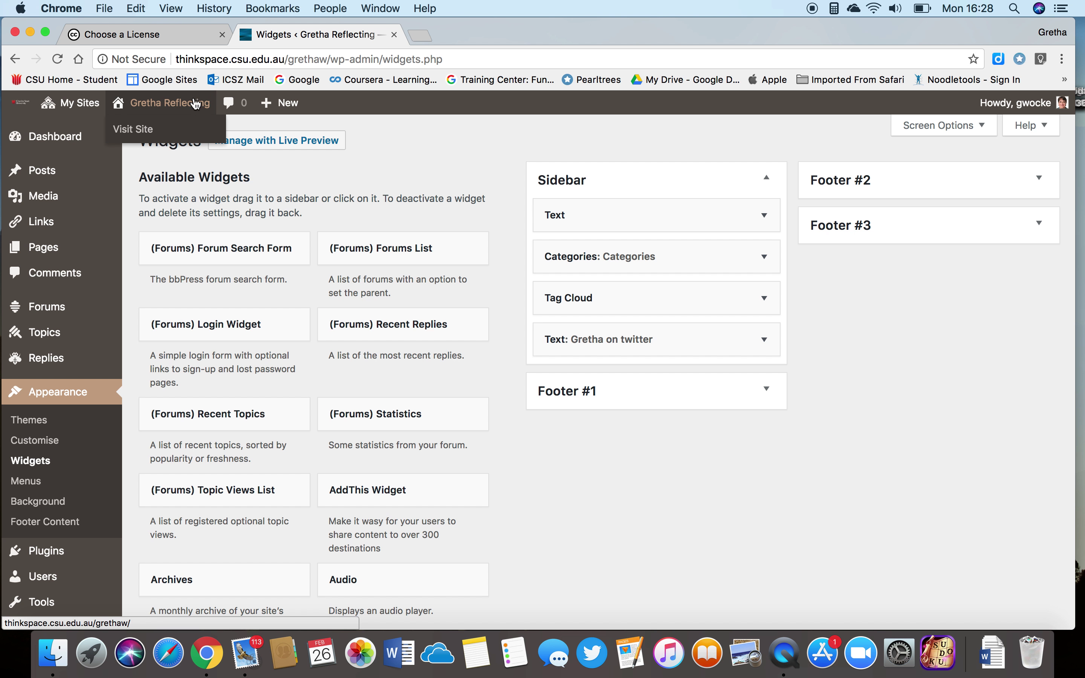
left_click(136, 133)
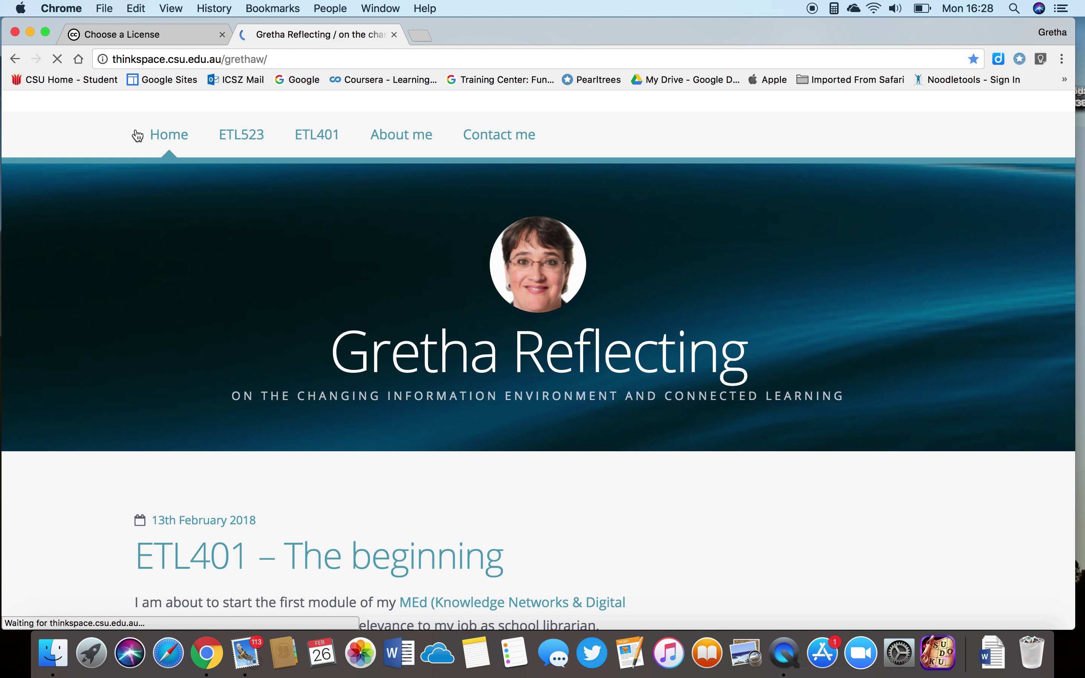
scroll(671, 516, "down", 3)
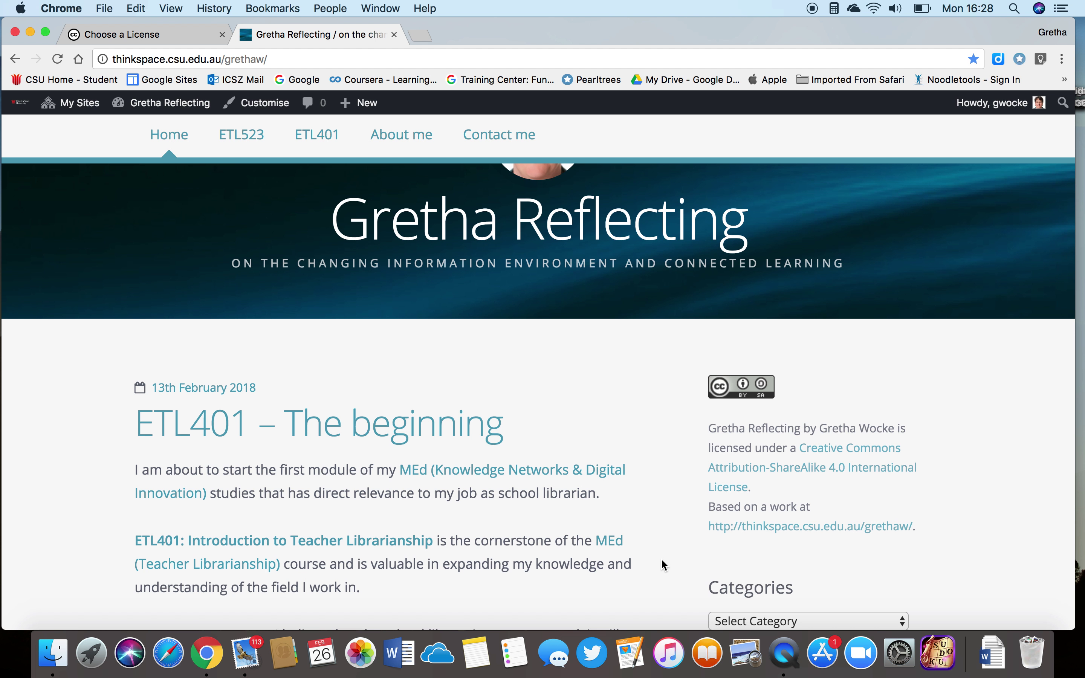
scroll(664, 565, "down", 1)
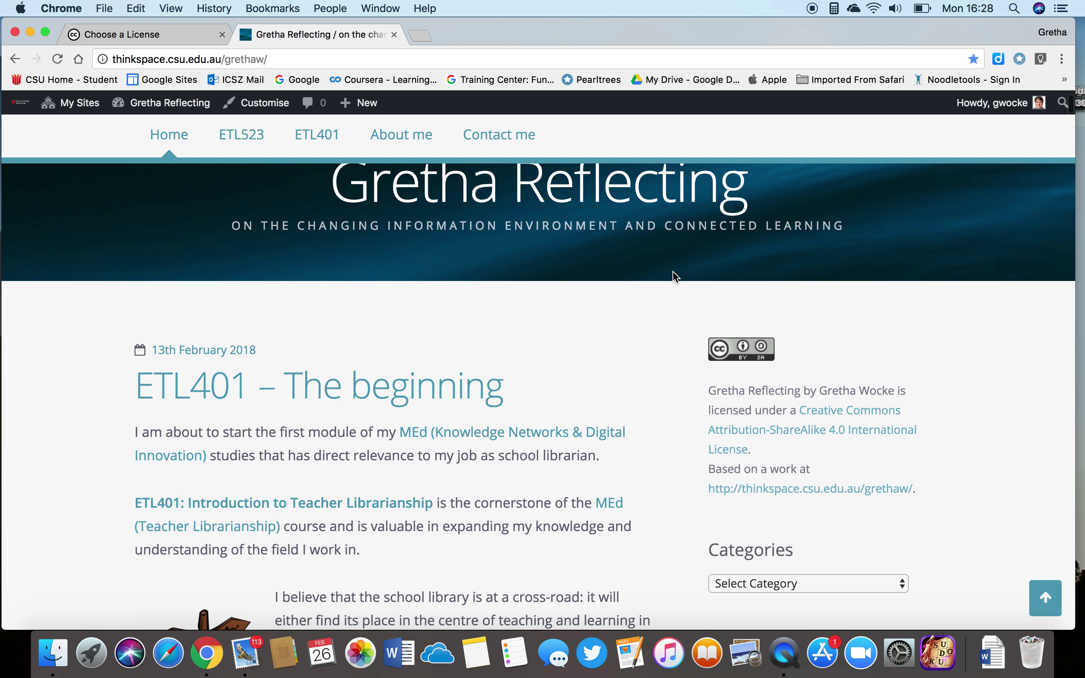